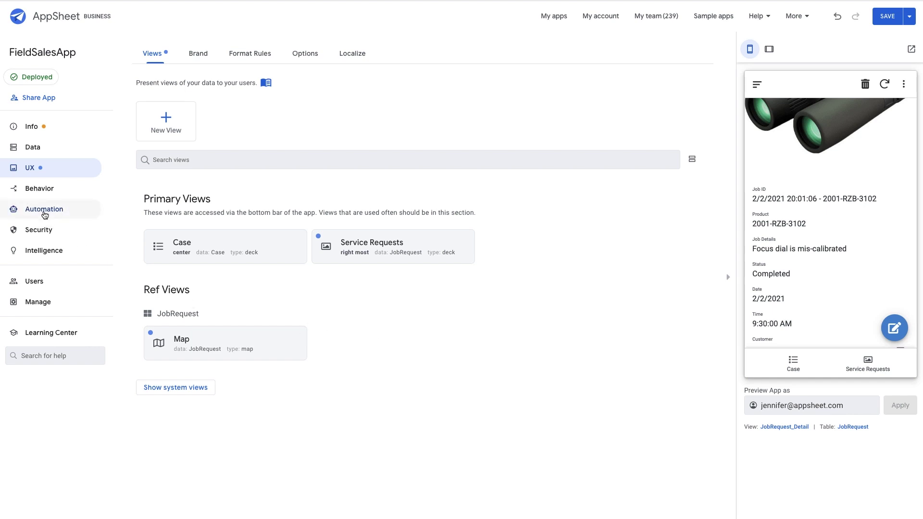
# In the high priority case bot, try branch and wait types on Create service request, then revert to calling a process.
pyautogui.click(45, 211)
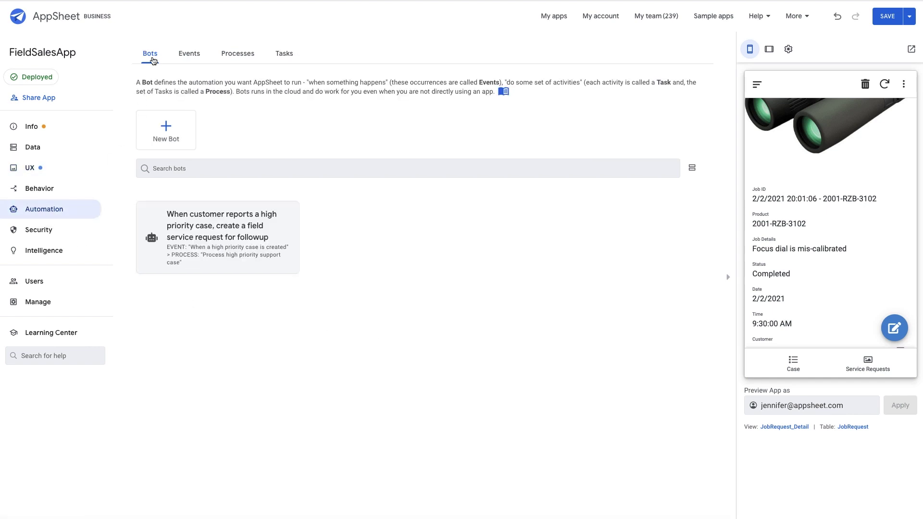
pyautogui.click(158, 216)
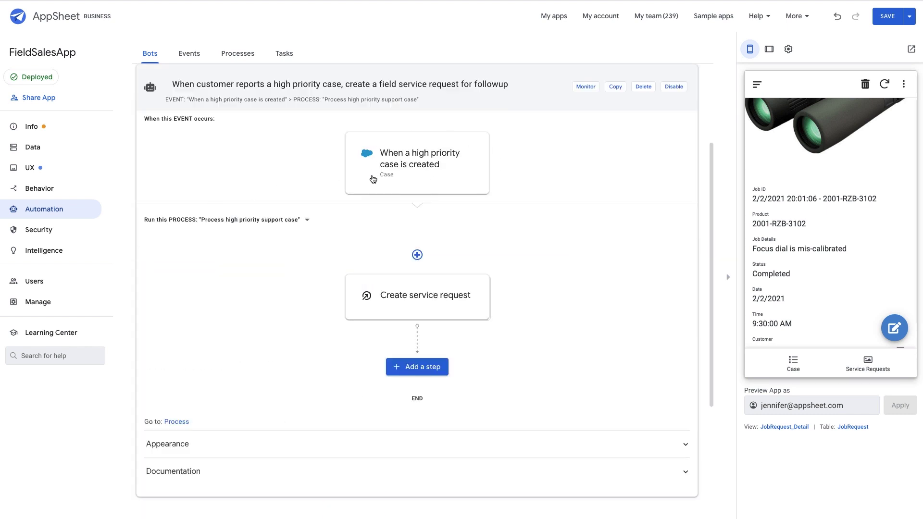
pyautogui.scroll(-1, 392, 193)
pyautogui.click(386, 274)
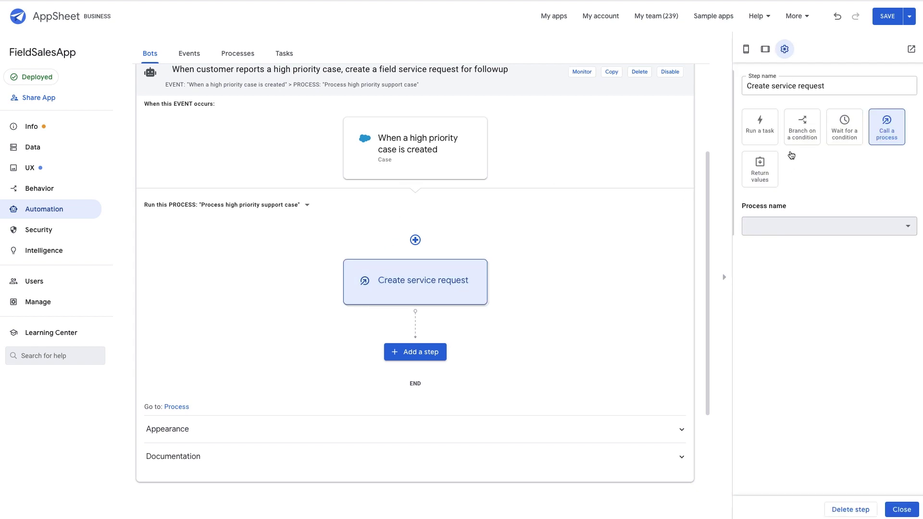
pyautogui.click(802, 131)
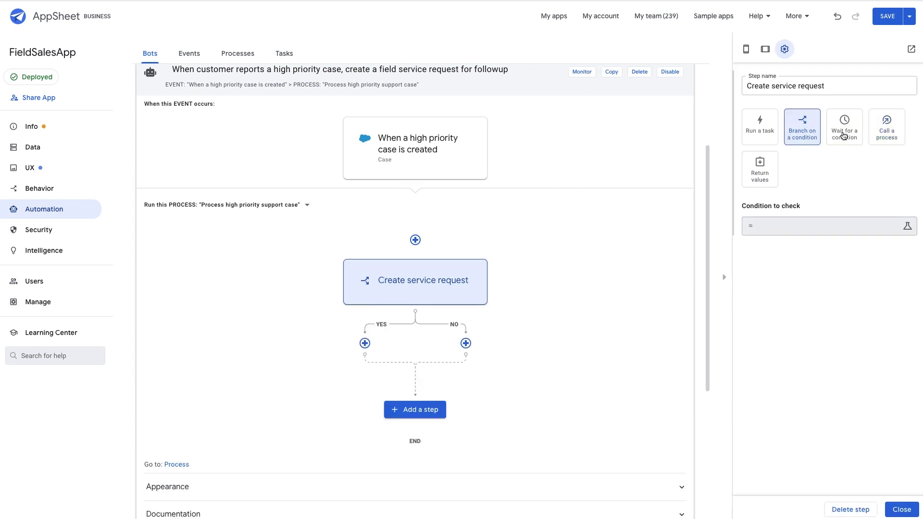
pyautogui.click(845, 133)
pyautogui.click(888, 133)
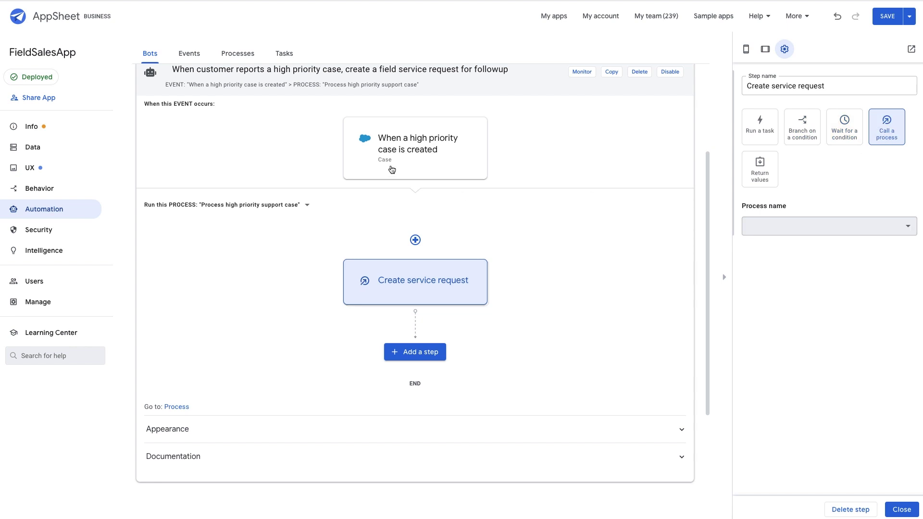
# View the high priority case event, then open the Process high priority support case process.
pyautogui.click(391, 170)
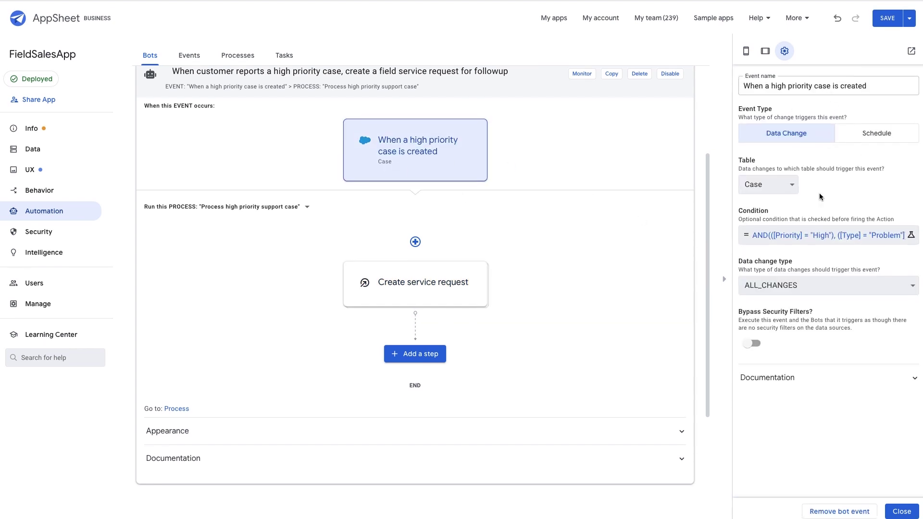
pyautogui.click(230, 55)
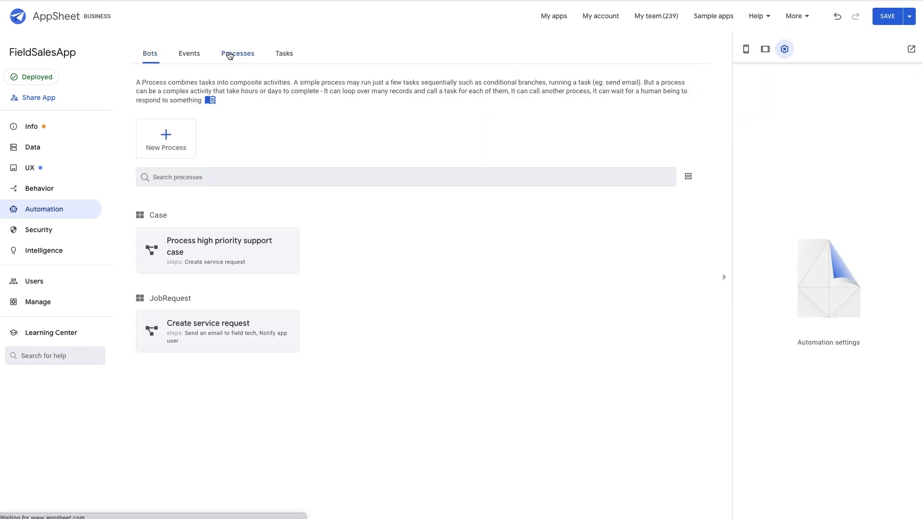
pyautogui.click(268, 249)
pyautogui.scroll(-2, 268, 248)
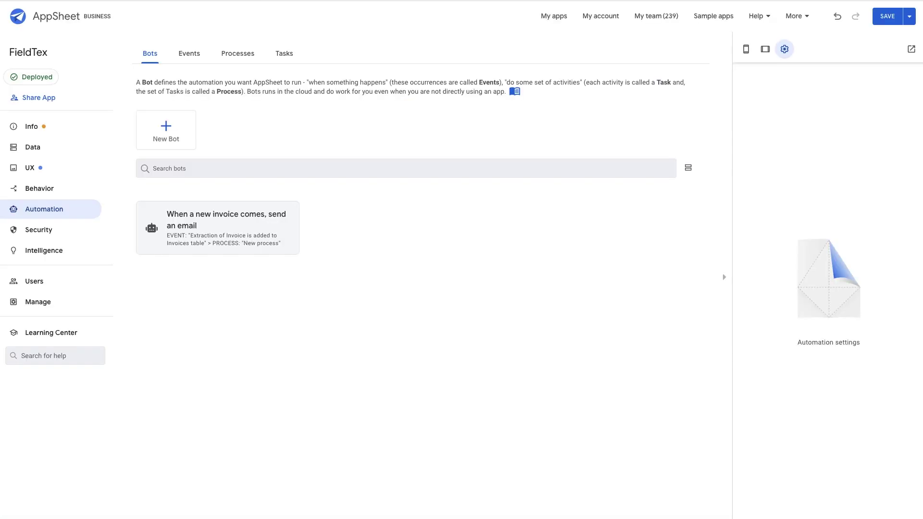
# Switch the new invoice bot's step through notification, SMS and webhook, back to email, then view the Data tables.
pyautogui.click(171, 212)
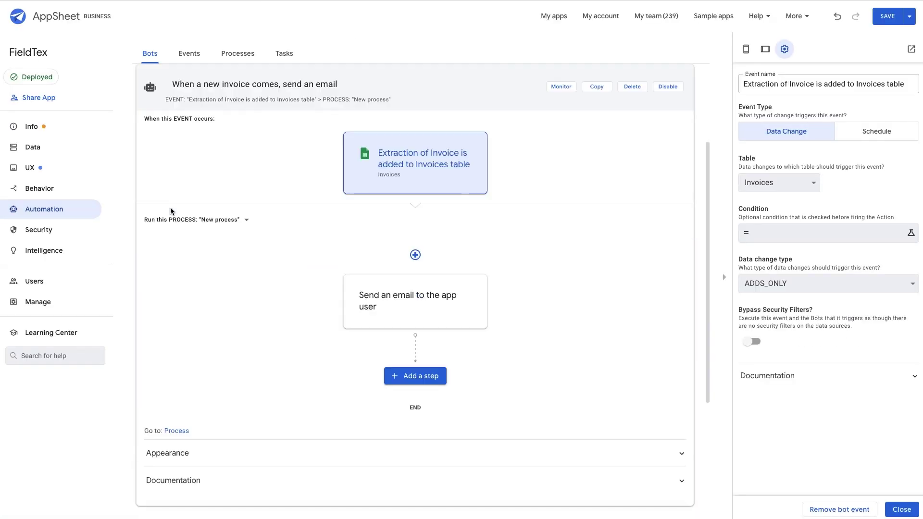
pyautogui.scroll(-1, 248, 228)
pyautogui.scroll(2, 247, 229)
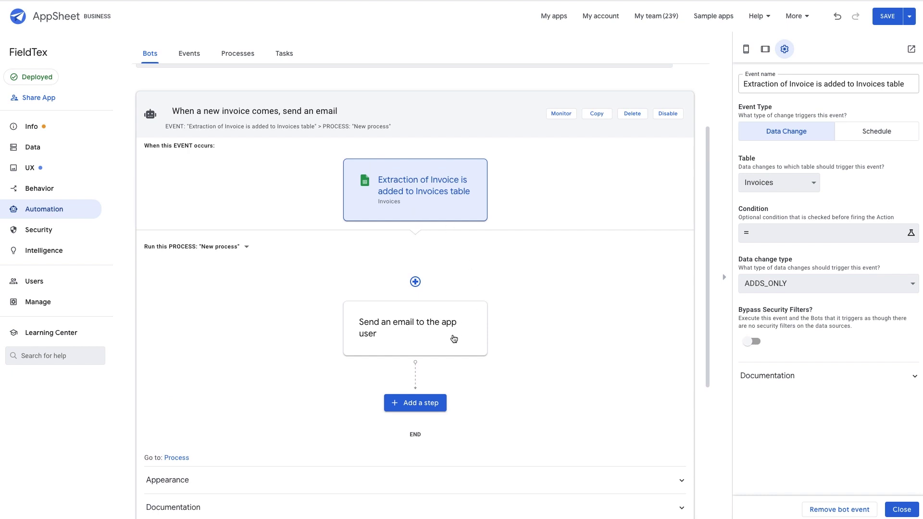
pyautogui.click(454, 340)
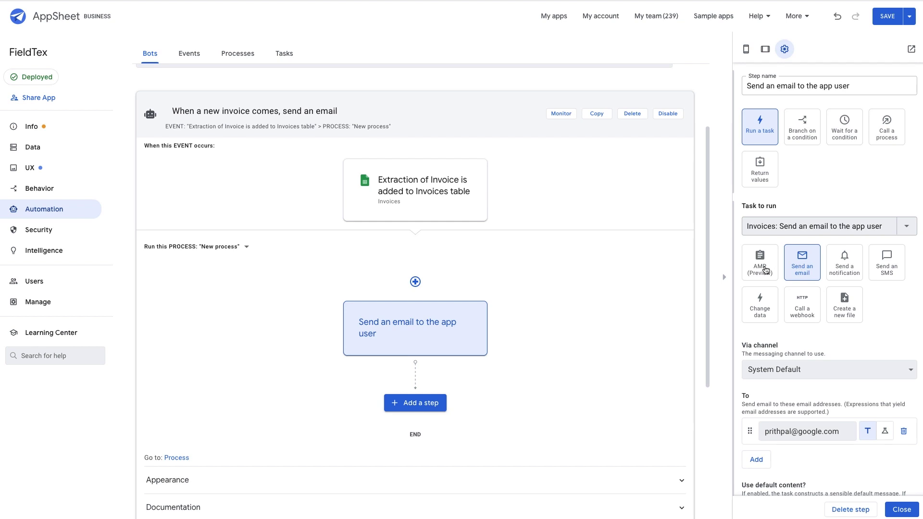
pyautogui.click(843, 260)
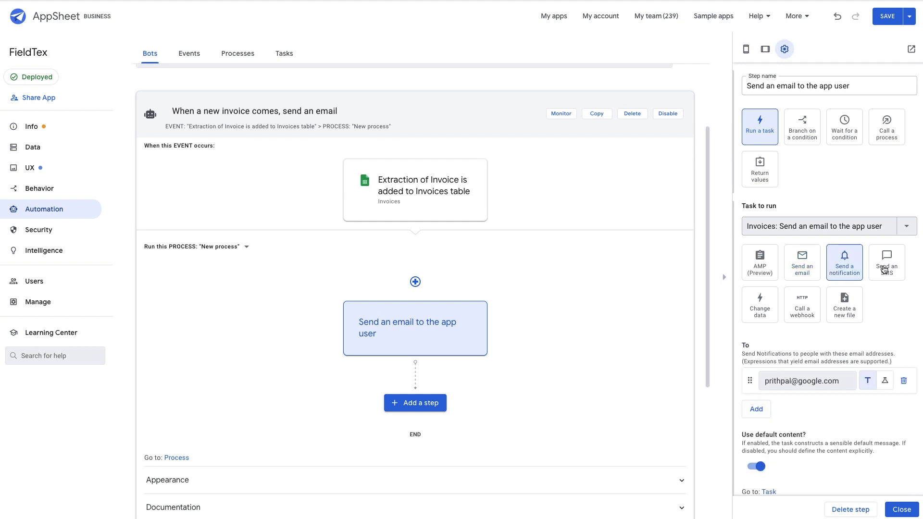
pyautogui.click(885, 269)
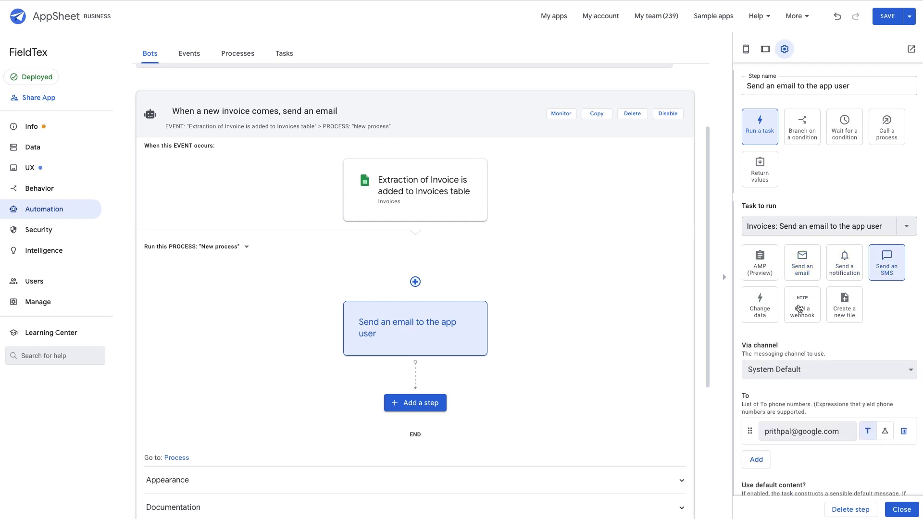
pyautogui.click(801, 306)
pyautogui.click(807, 260)
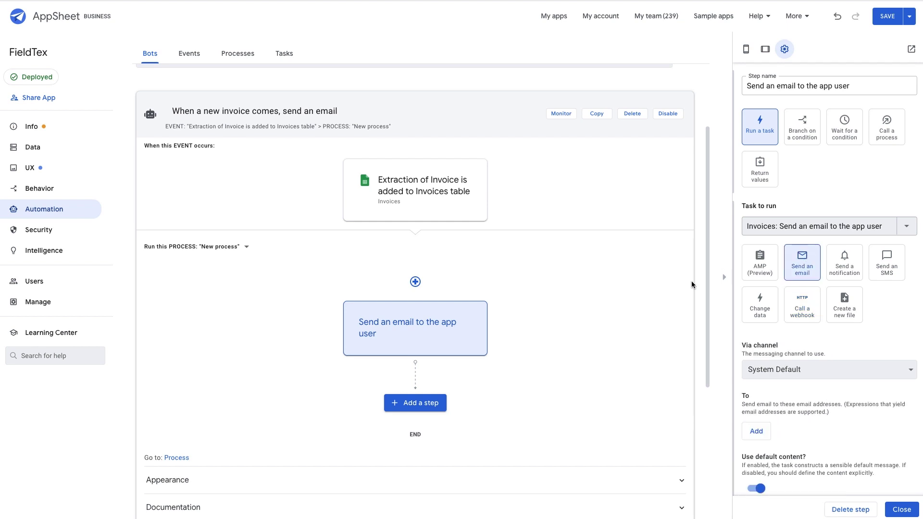
pyautogui.scroll(-1, 625, 335)
pyautogui.scroll(5, 625, 335)
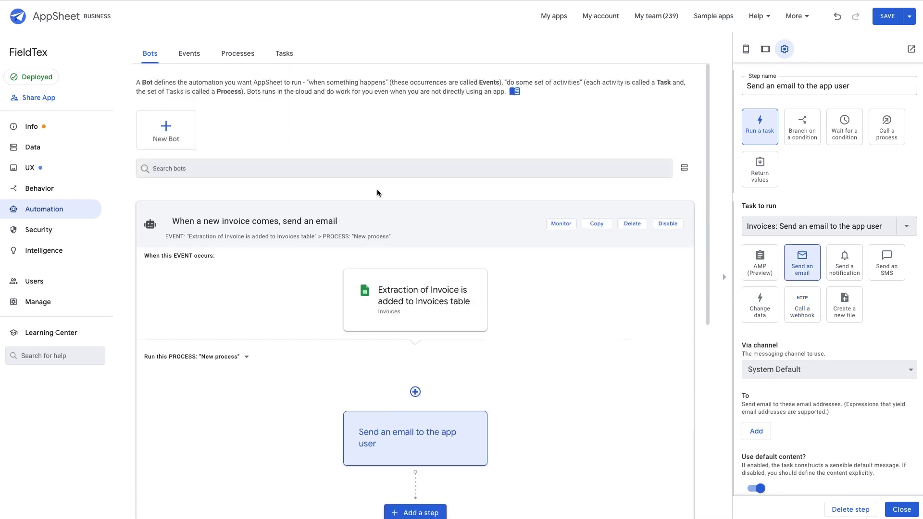
pyautogui.click(45, 149)
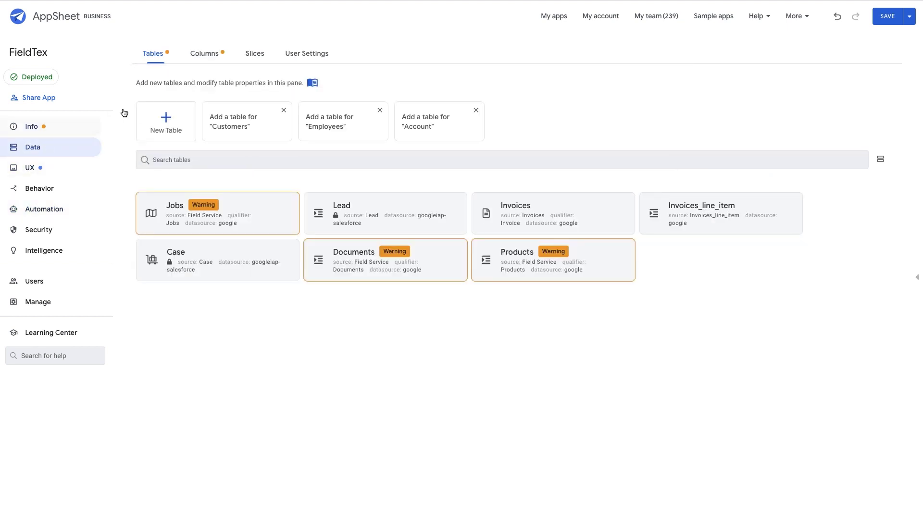